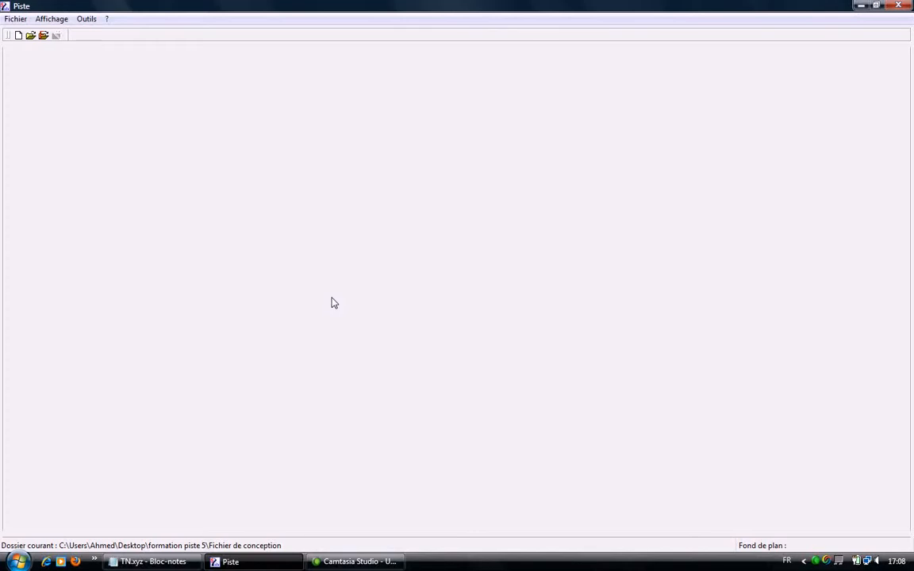
- Open the project file lmgc.PIS and display its whole road axis in the plan view
left_click(30, 35)
double_click(287, 82)
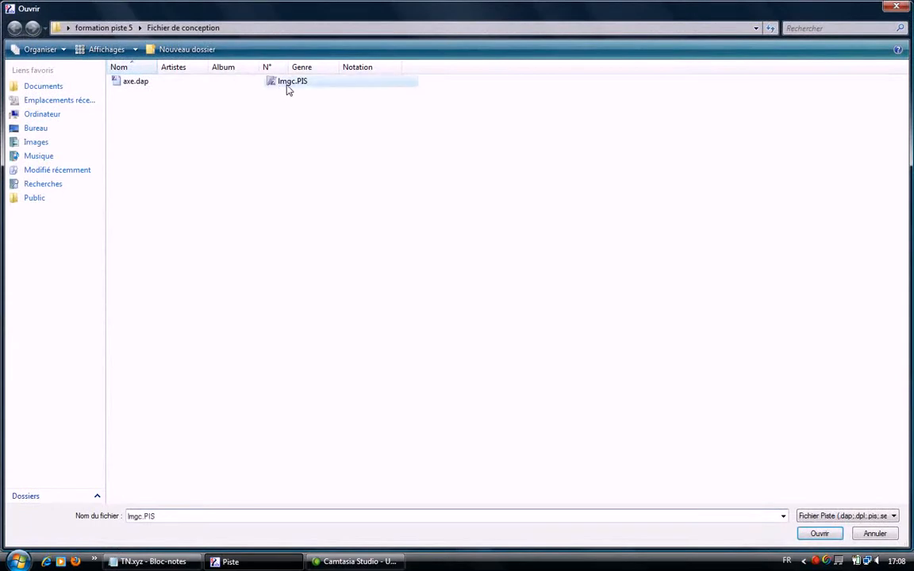
left_click(585, 374)
left_click(112, 35)
right_click(361, 175)
left_click(401, 263)
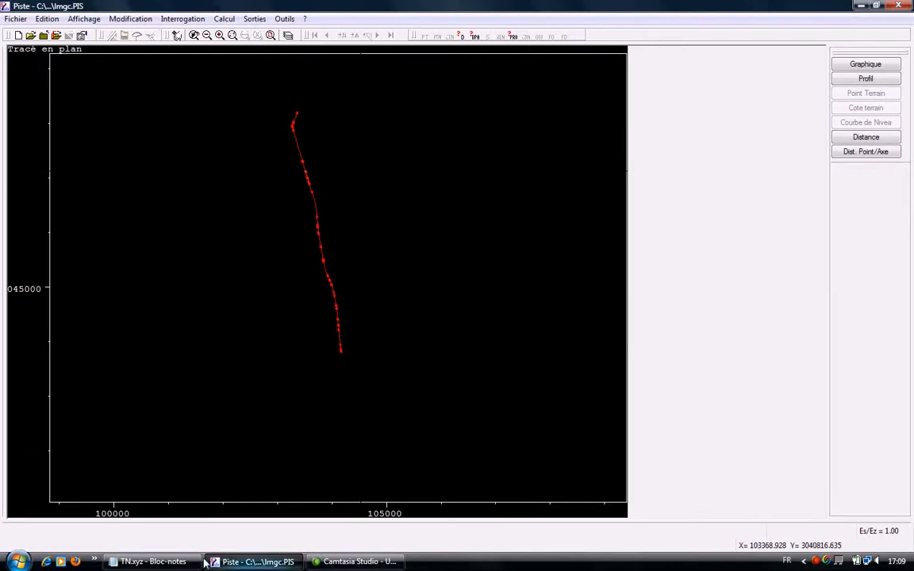
- Switch to TN.xyz in Notepad and examine the layout of the terrain point list
left_click(149, 561)
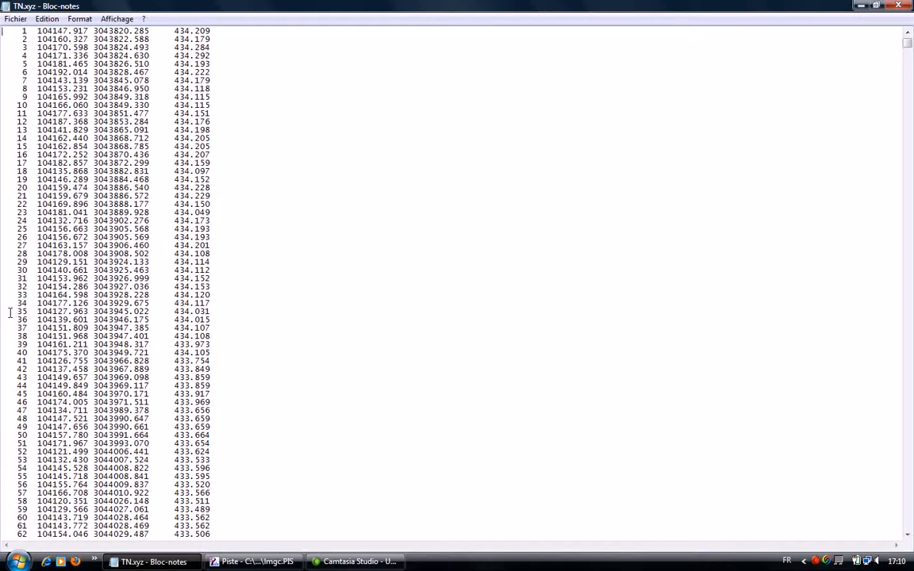
left_click(254, 562)
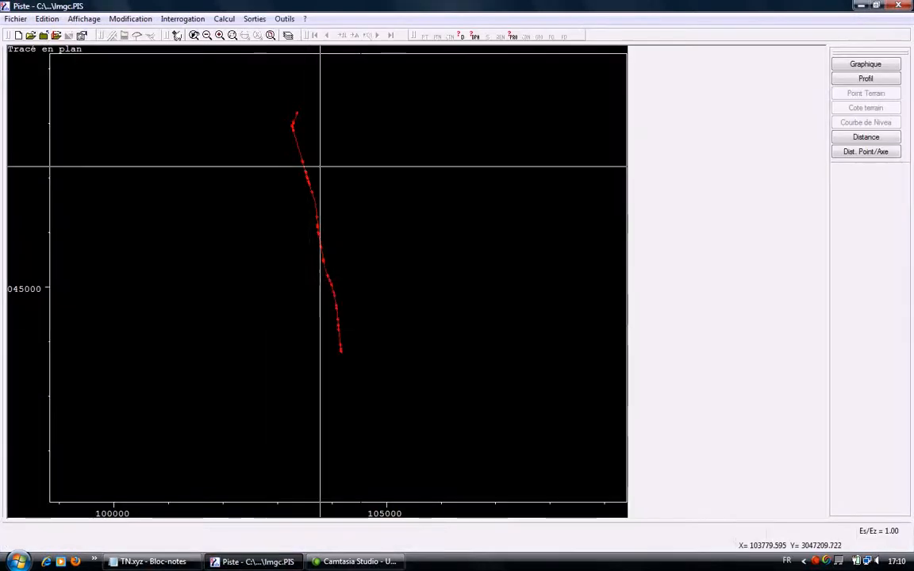
- Turn on the layer that shows the numbered cross profiles along the axis in the Piste plan view
right_click(319, 163)
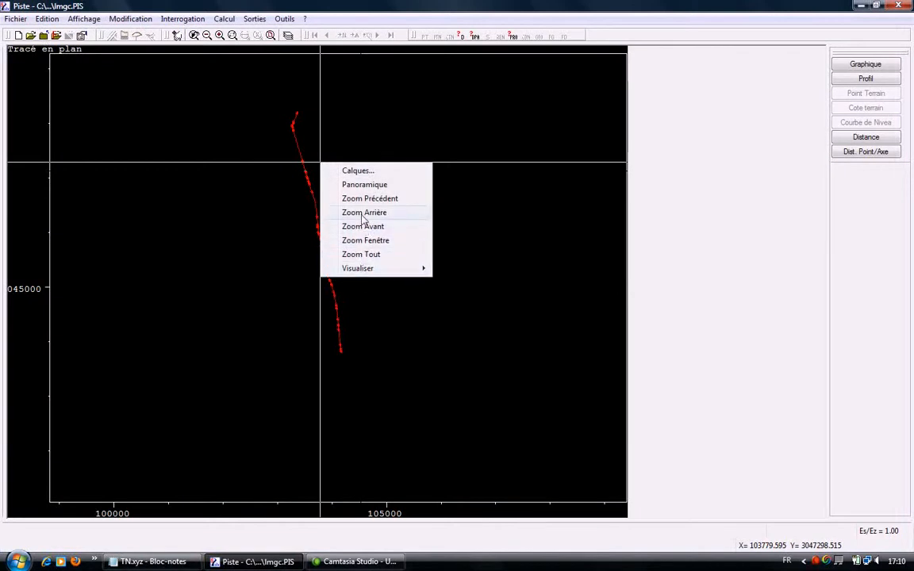
left_click(349, 172)
left_click(483, 238)
left_click(429, 347)
- Examine the numbered cross profiles at the northern end of the axis, and return to the full plan
right_click(345, 153)
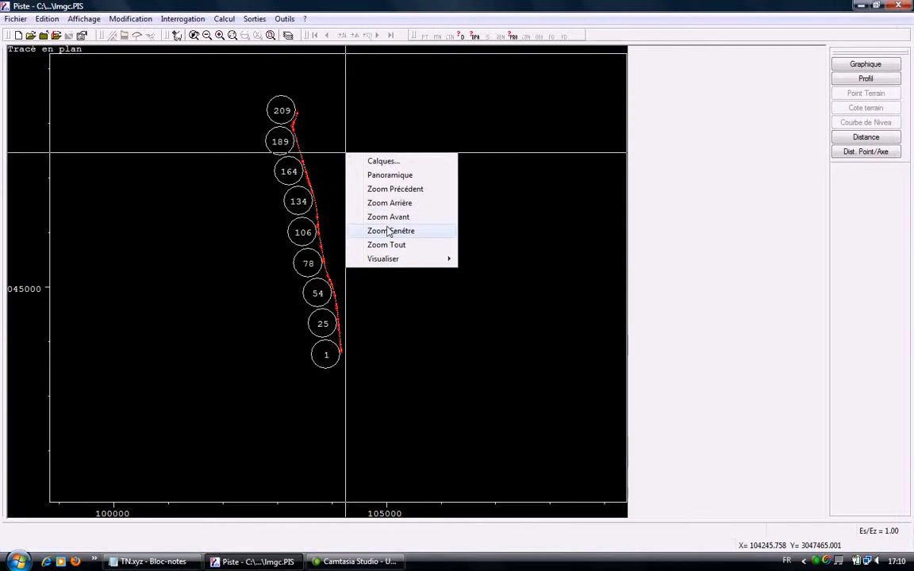
left_click(388, 231)
left_click_drag(262, 95, 326, 145)
right_click(368, 180)
left_click(405, 269)
- Inspect cross profiles 1 to 3 up close at the southern start of the axis
right_click(386, 244)
left_click(418, 325)
left_click_drag(344, 359, 337, 341)
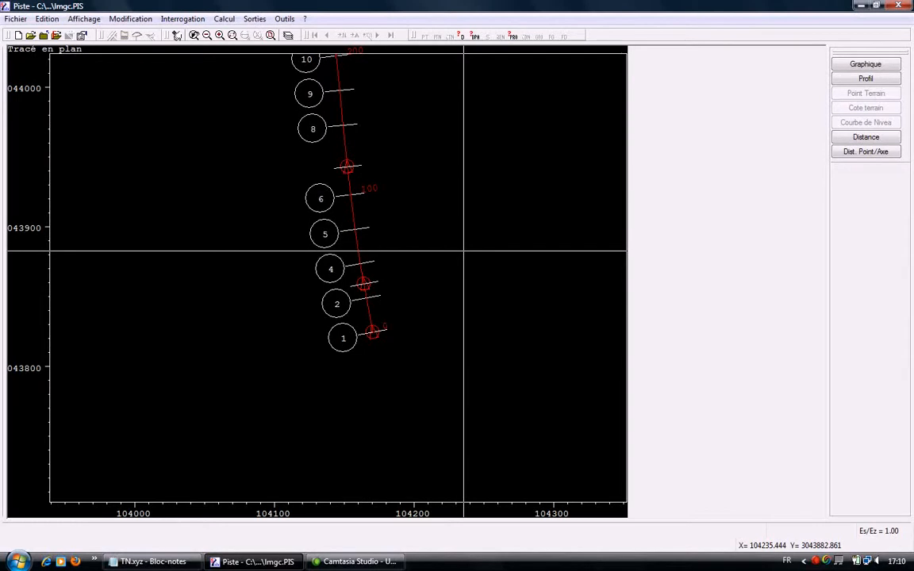
right_click(372, 333)
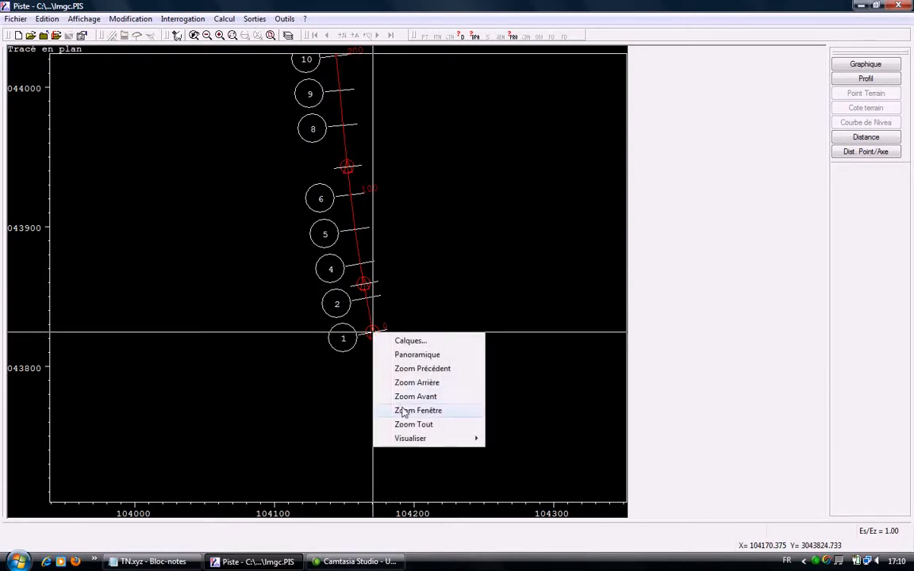
left_click(401, 409)
left_click_drag(391, 369, 337, 277)
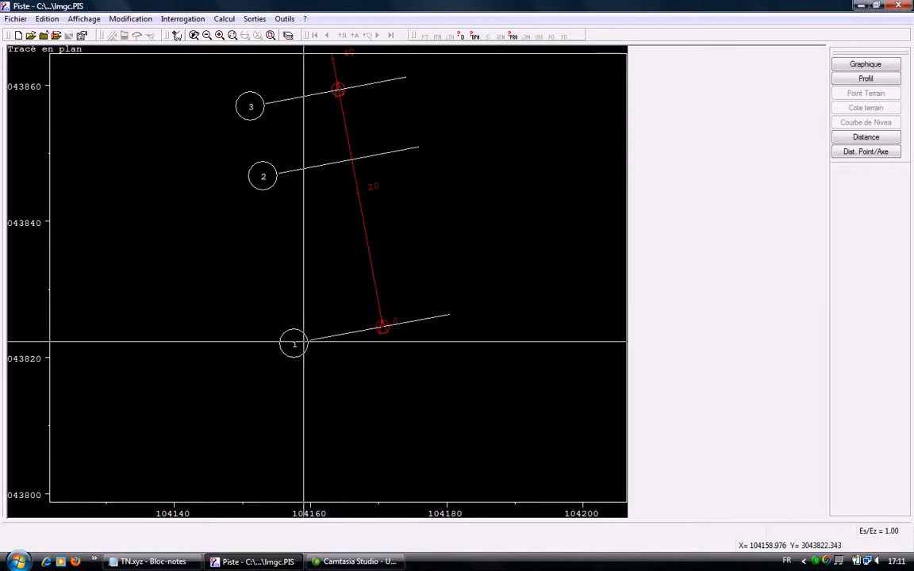
- Switch to TN.xyz in Notepad and insert blank lines above the terrain point list
left_click(861, 7)
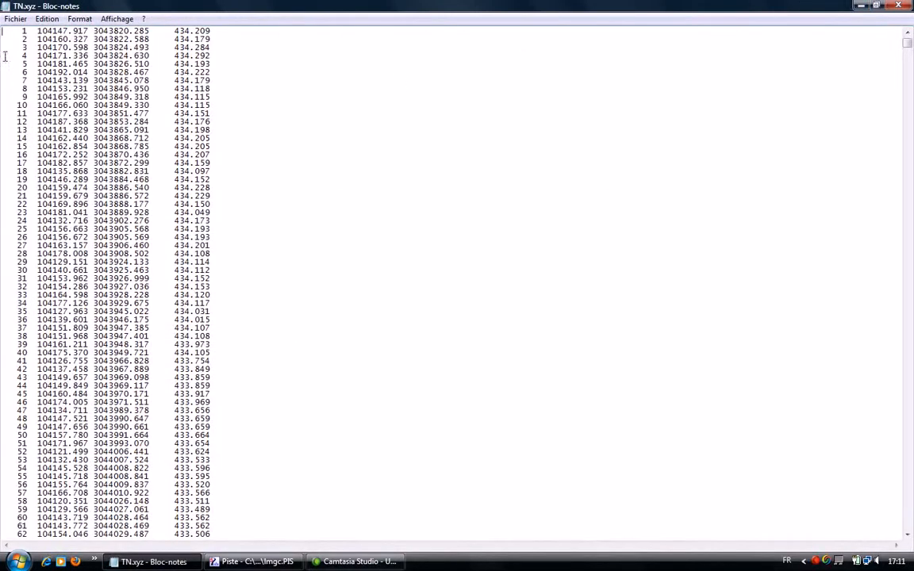
key("Return")
key("Return")
key("Return")
key("Return")
key("Return")
key("Return")
key("Return")
key("Return")
key("Return")
key("Return")
key("Return")
key("Return")
key("Return")
key("Return")
key("Return")
key("Return")
key("Return")
key("Return")
key("Return")
key("Return")
key("Return")
key("Return")
key("Return")
key("Return")
key("Return")
key("Return")
key("Return")
key("Return")
key("Up")
key("Up")
key("Up")
key("Up")
key("Up")
key("Up")
key("Up")
key("Up")
key("Up")
key("Up")
key("Up")
key("Up")
key("Up")
key("Up")
key("Up")
key("Up")
key("Up")
key("Up")
key("Up")
key("Up")
key("Up")
key("Up")
key("Up")
key("Up")
key("Up")
key("Up")
key("Up")
key("Up")
- Enter the heading line "1 0.00" for the first cross profile at the start of the file
type("1")
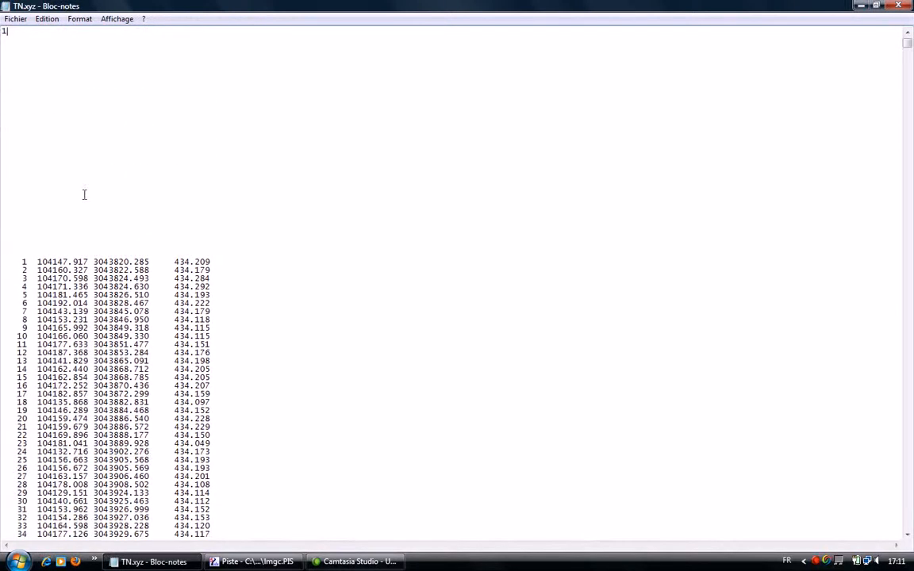
type(" 0.00")
key("Return")
- Enter profile 1's negative-offset points below its heading: -20.00 98.97, -15.78 98.87, -10.57 98.50 and -5.02 98.55, separated by spaces
type("-")
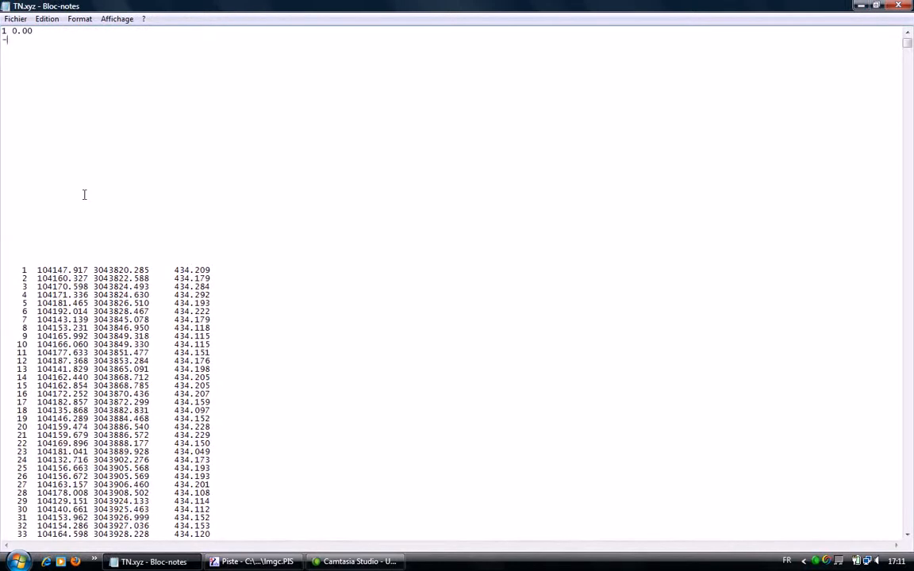
type("20.00 98.97 -15.78 98.8")
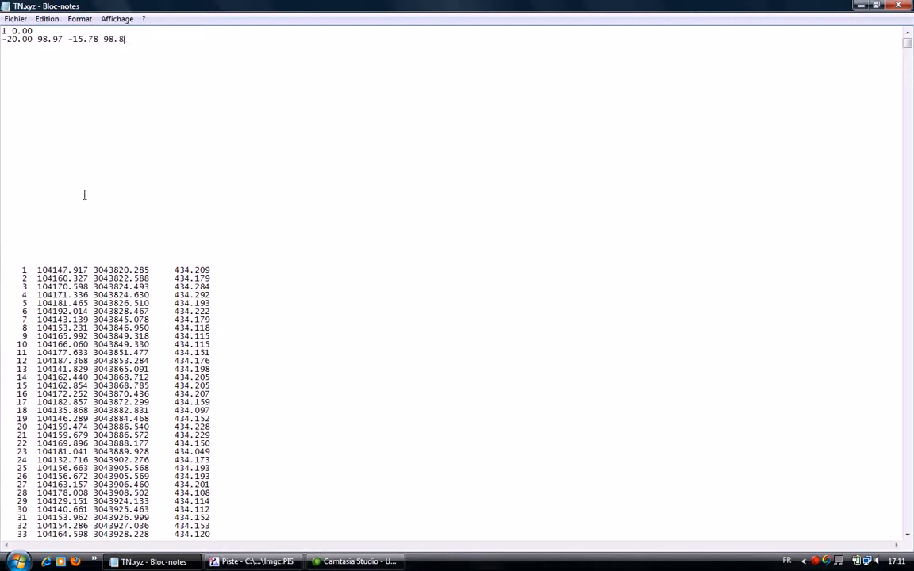
type("7 -10.57")
type(" 98.")
type("50 -")
type("5.02")
type(" 98.")
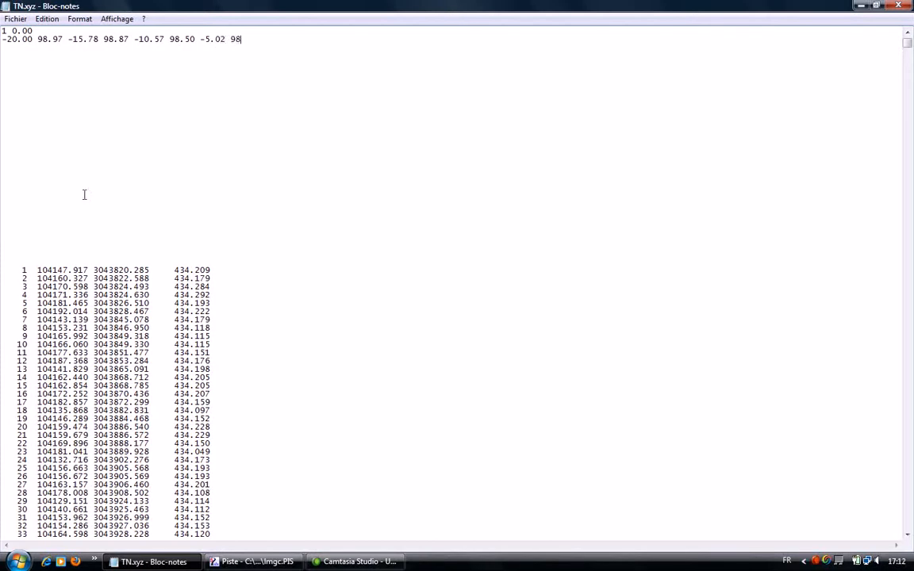
type("55 0.00 98.60 5.04 98.55 10.85 ")
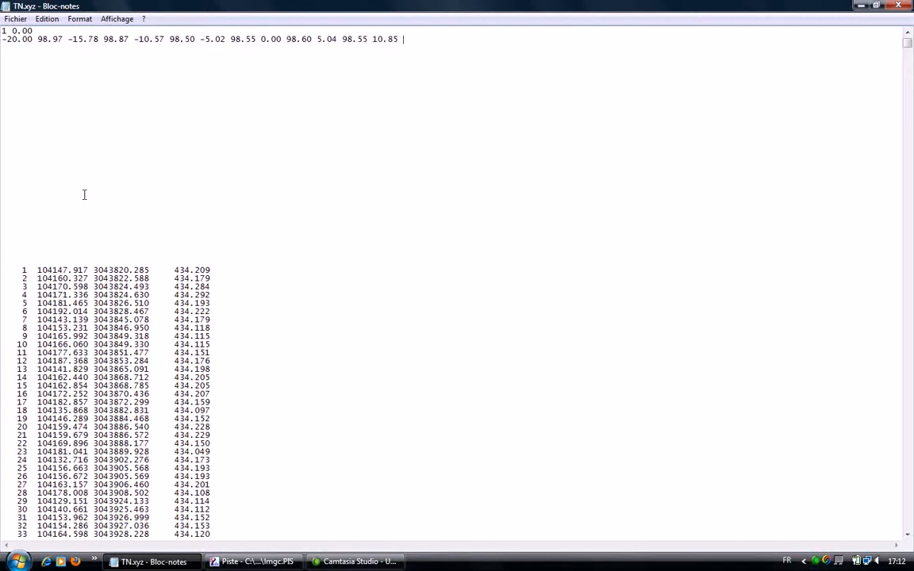
type("98.67")
- Complete profile 1's point line with 0.00 98.60, 5.04 98.55 and 10.85 98.67, ending with a line break
key("Return")
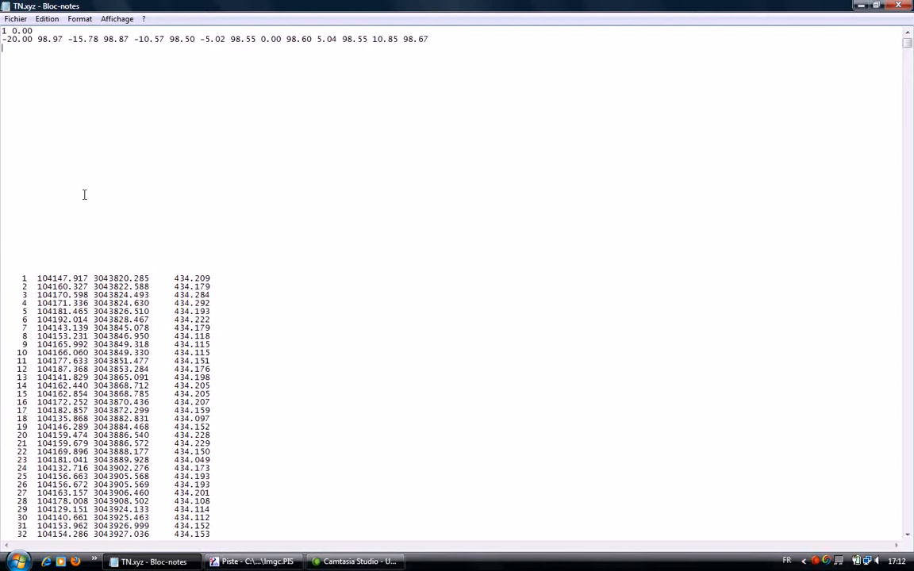
- Add the second profile's heading "2 25.00" and its first point "-21.84 98.95" on the line below
type("2 25.00")
key("Return")
type("-")
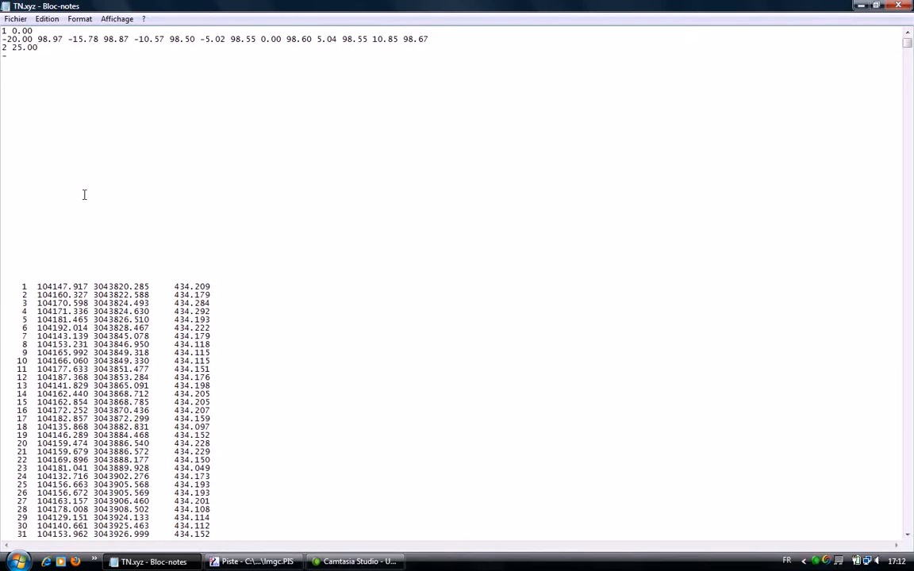
type("21.84 98.95")
key("Down")
key("Down")
key("Down")
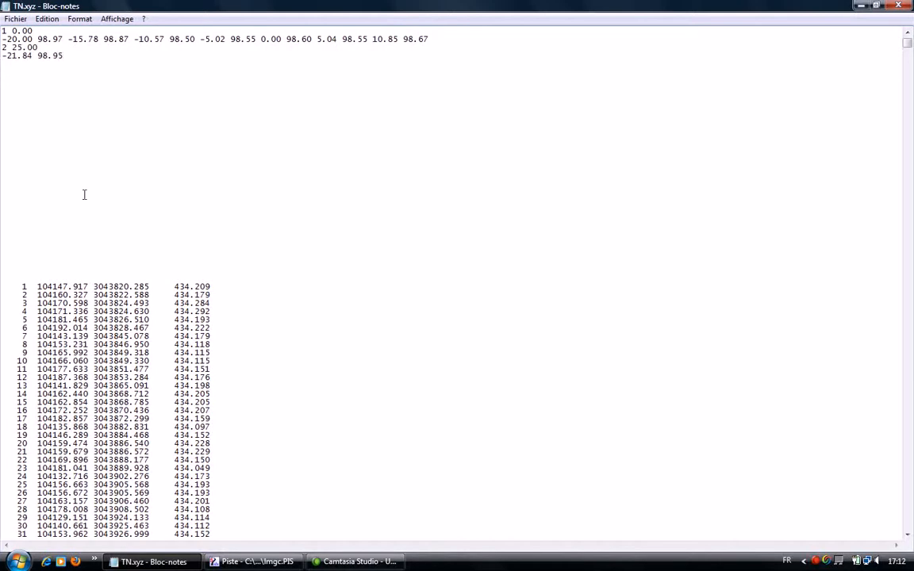